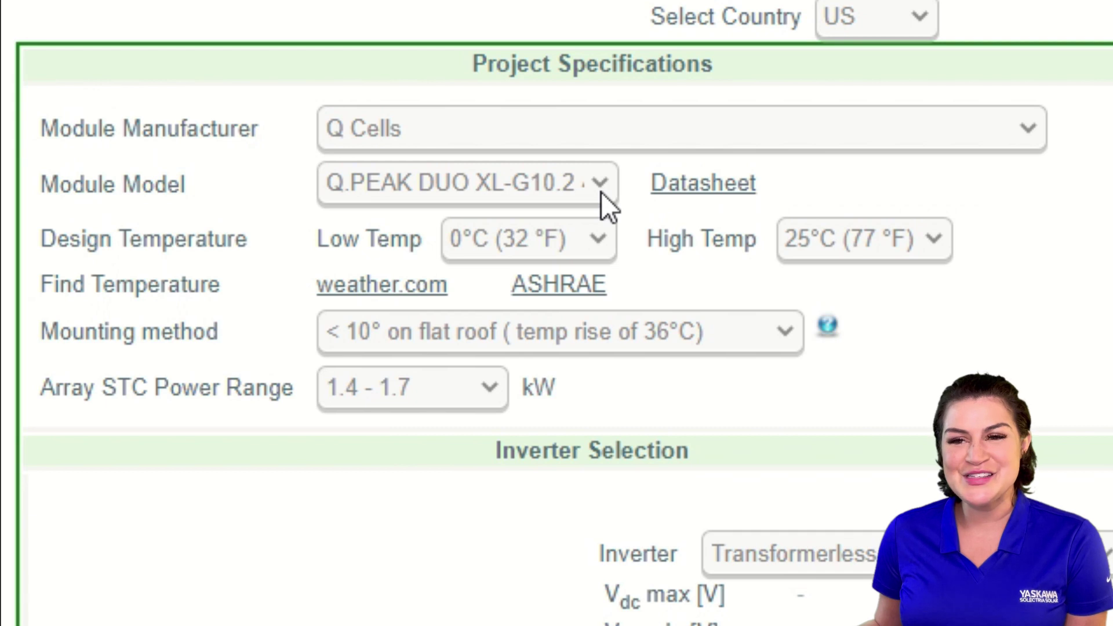
Step: Browse the Q Cells module models and keep the currently selected module
{"action": "left_click", "coordinate": [601, 191]}
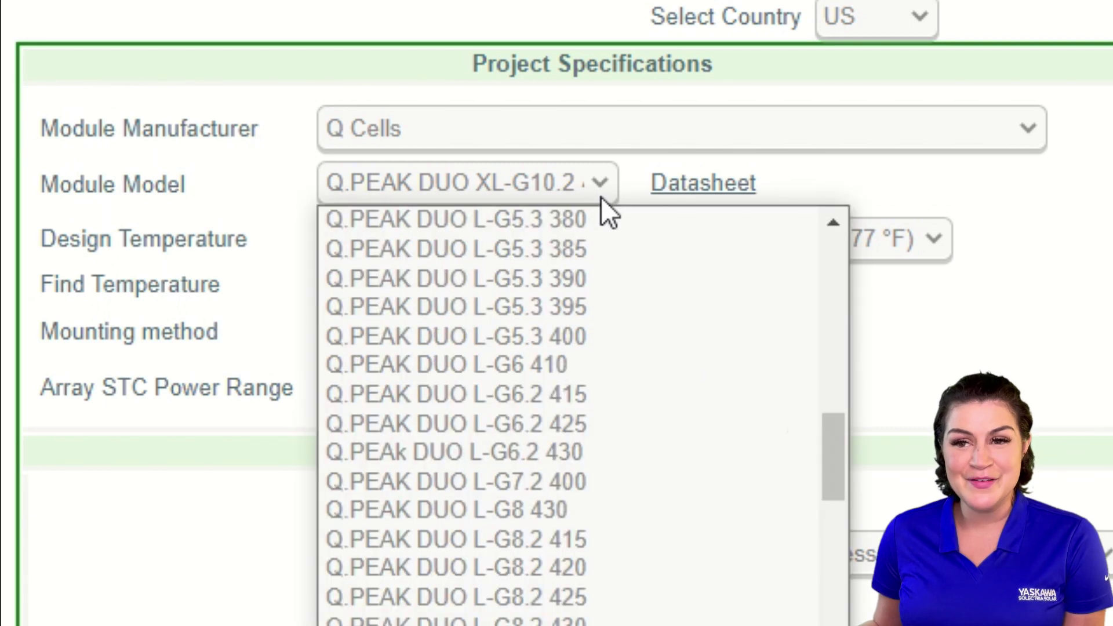
{"action": "scroll", "coordinate": [620, 483], "scroll_direction": "down", "scroll_amount": 4}
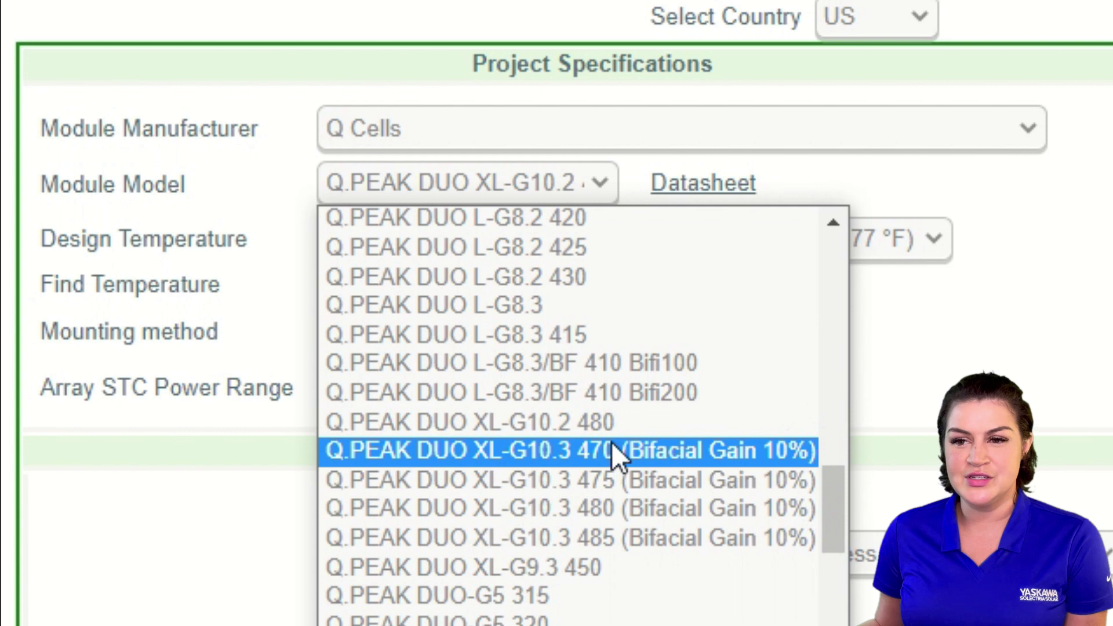
{"action": "left_click", "coordinate": [583, 420]}
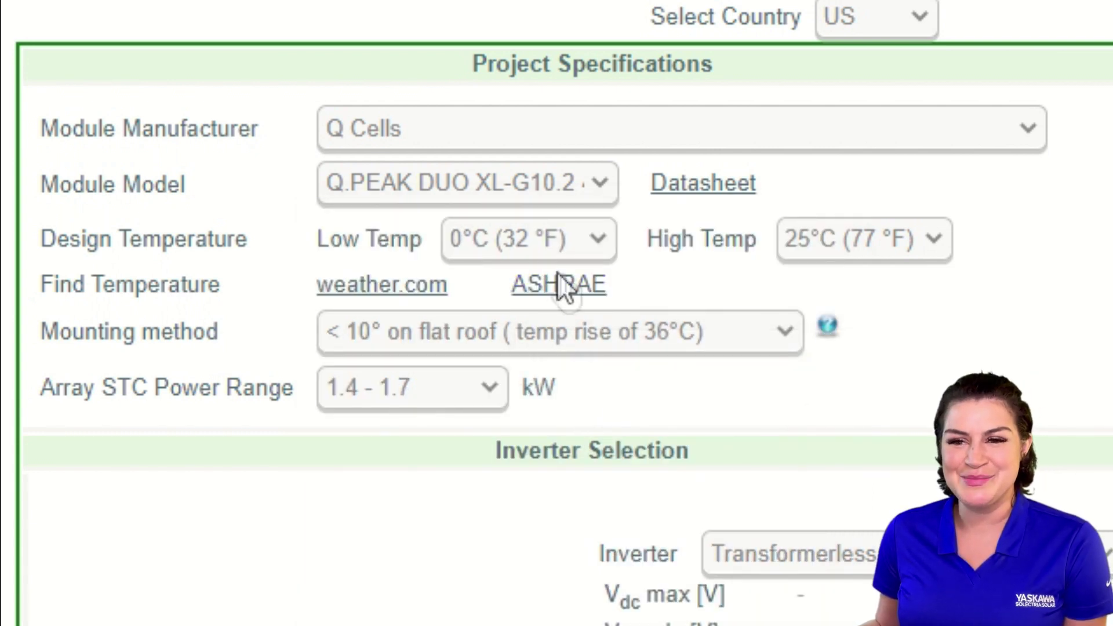
Step: Search the Solar Reference Map for 98043 and show Snohomish Co temperatures: 26 °C high, -5 °C minimum
{"action": "mouse_move", "coordinate": [586, 292]}
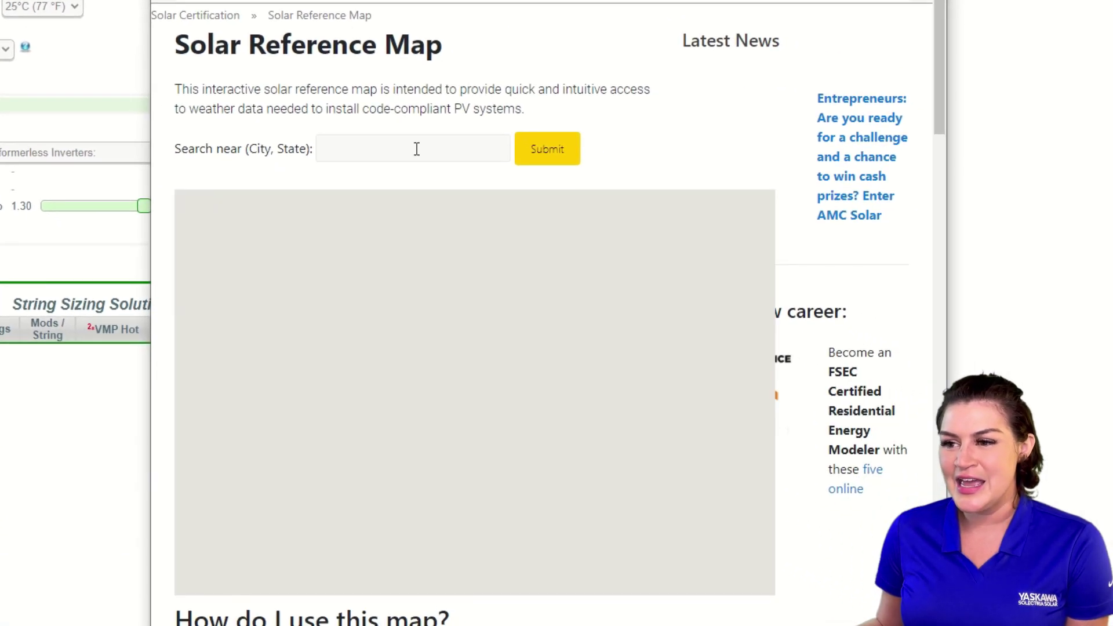
{"action": "left_click", "coordinate": [416, 148]}
{"action": "left_click", "coordinate": [390, 185]}
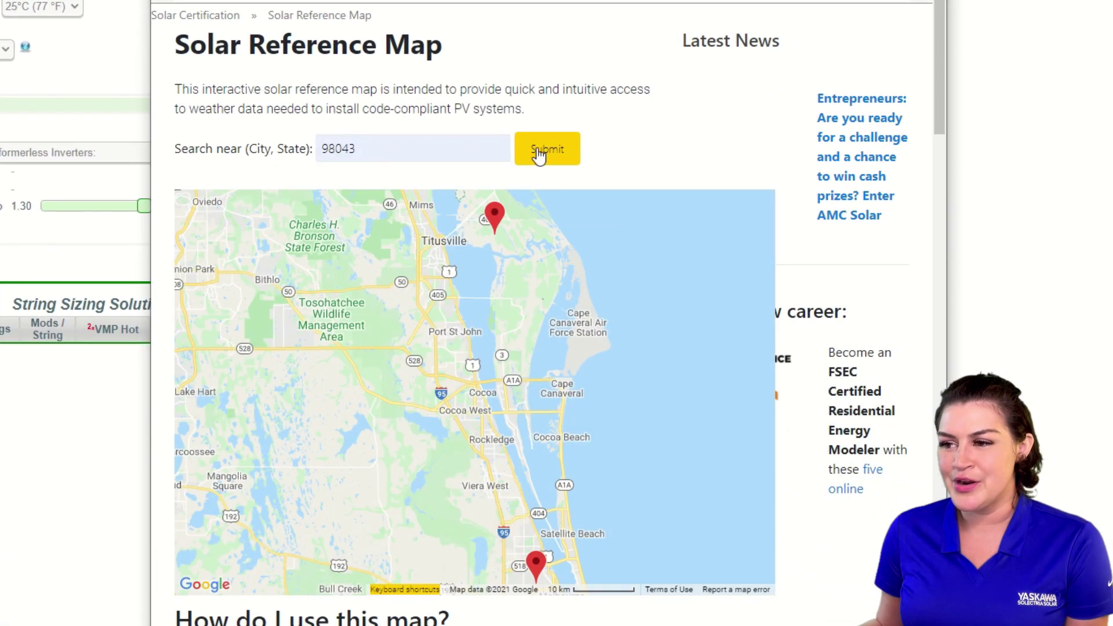
{"action": "left_click", "coordinate": [539, 153]}
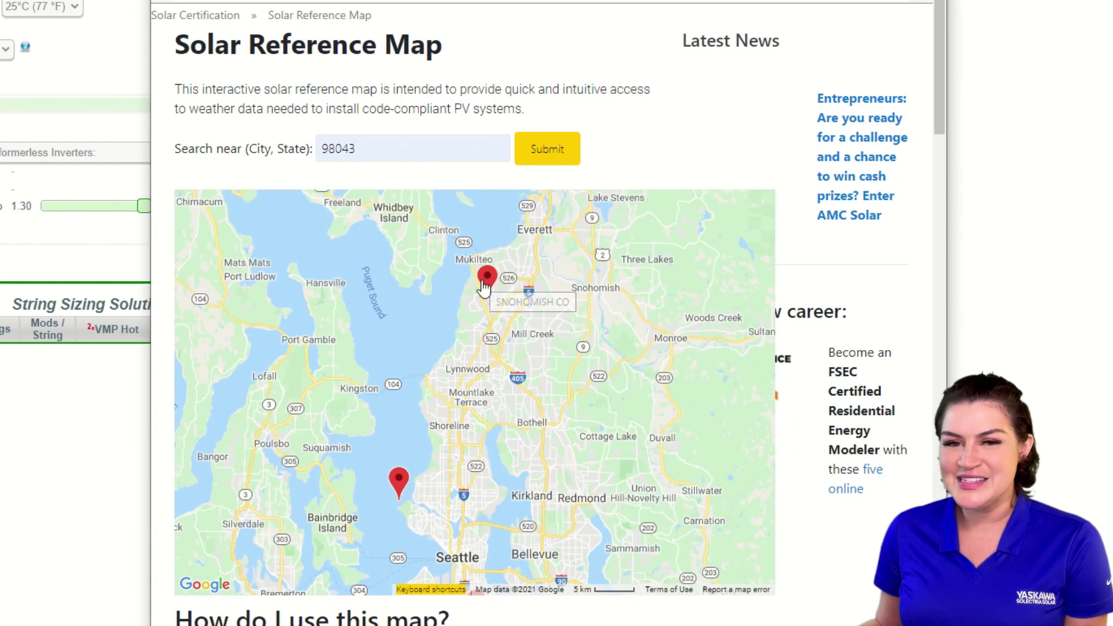
{"action": "left_click", "coordinate": [486, 284]}
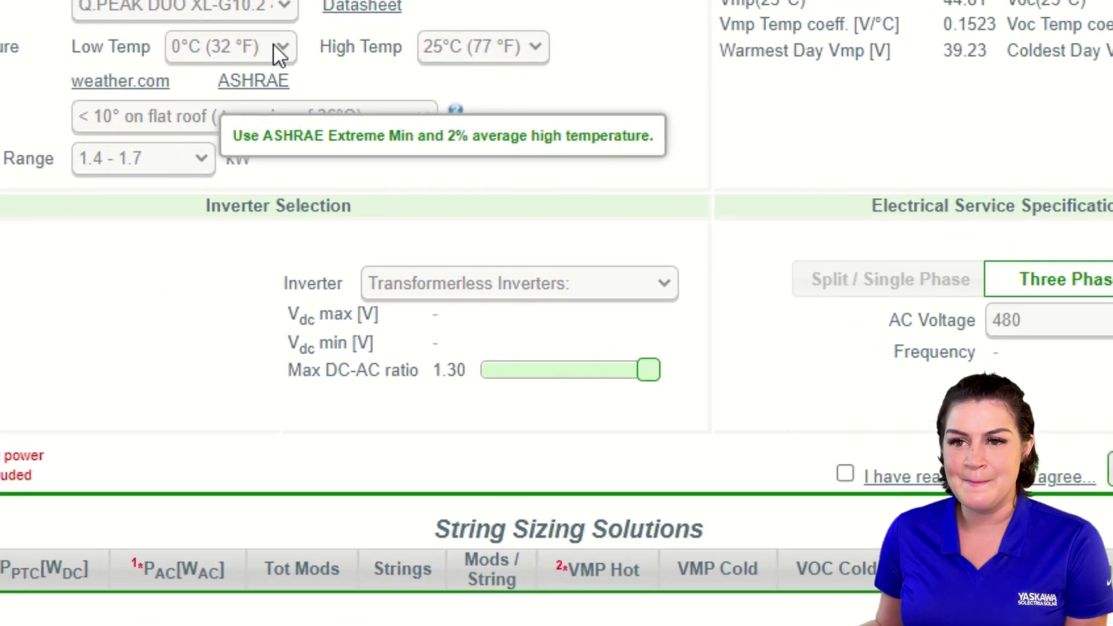
Step: Choose -5°C (23 °F) as the low design temperature and 26°C (79 °F) as the high
{"action": "left_click", "coordinate": [276, 46]}
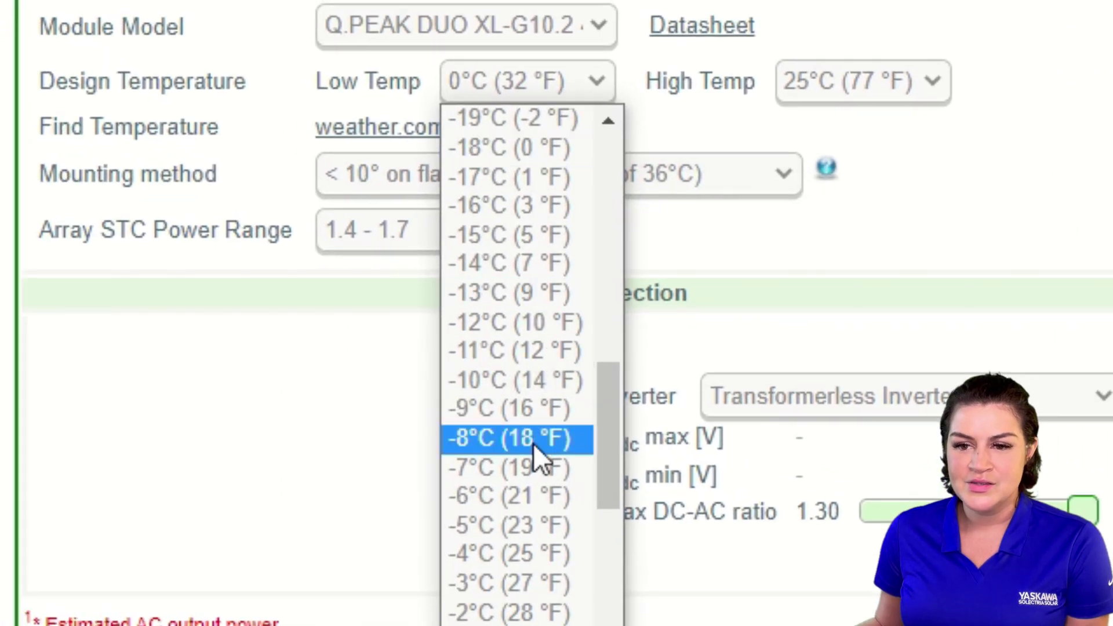
{"action": "left_click", "coordinate": [531, 522]}
{"action": "left_click", "coordinate": [818, 68]}
{"action": "left_click", "coordinate": [855, 580]}
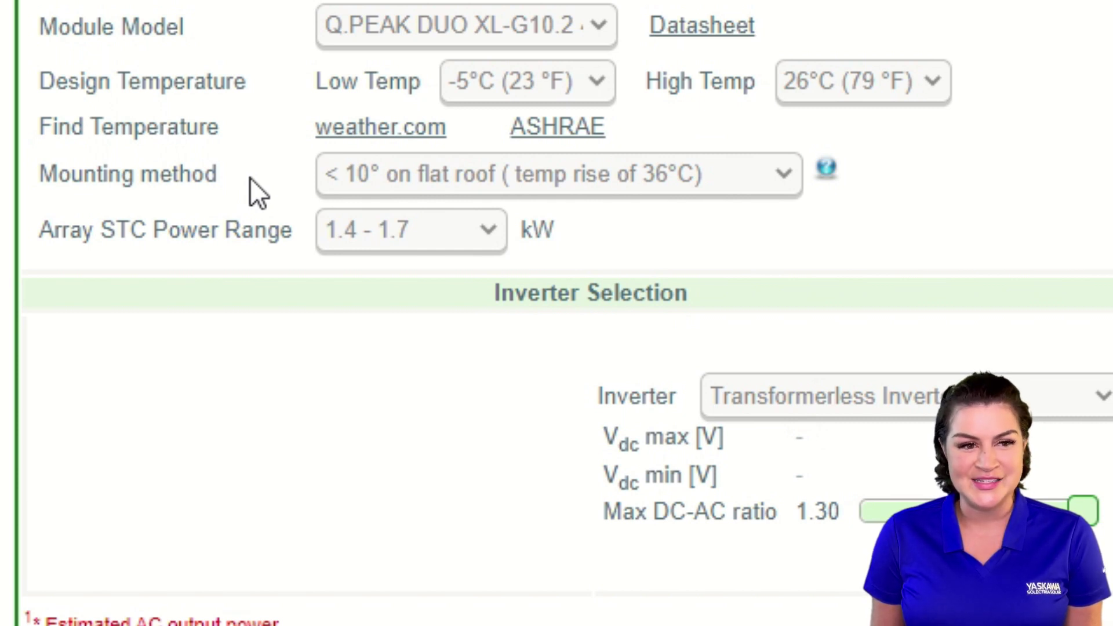
Step: Open the mounting method choices and dismiss them, leaving < 10° on flat roof (36°C rise)
{"action": "left_click", "coordinate": [371, 181]}
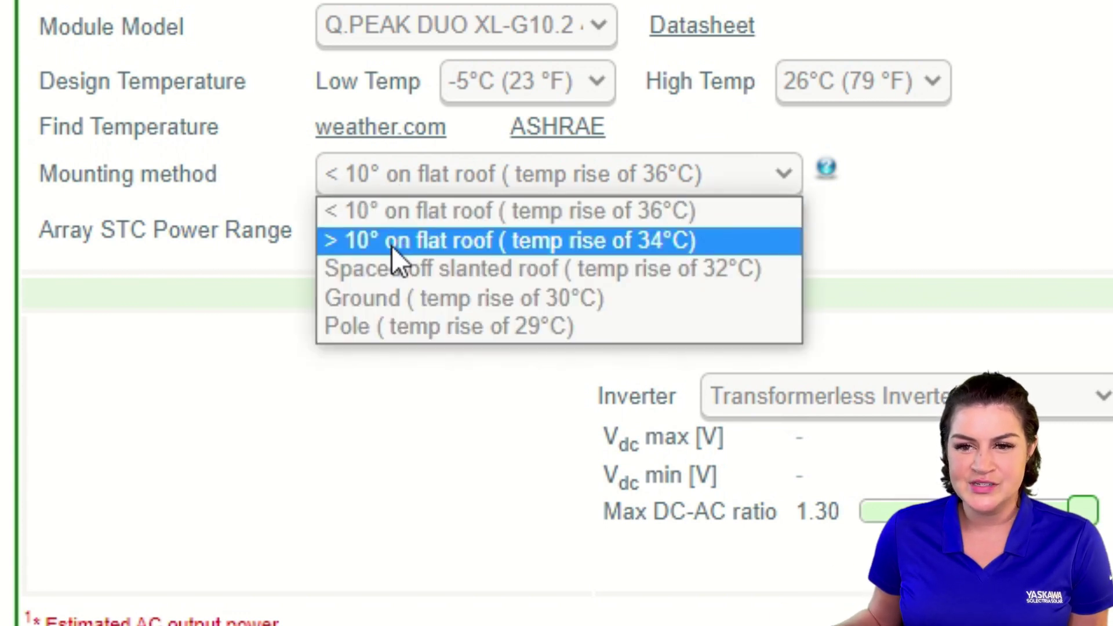
{"action": "key", "text": "Escape"}
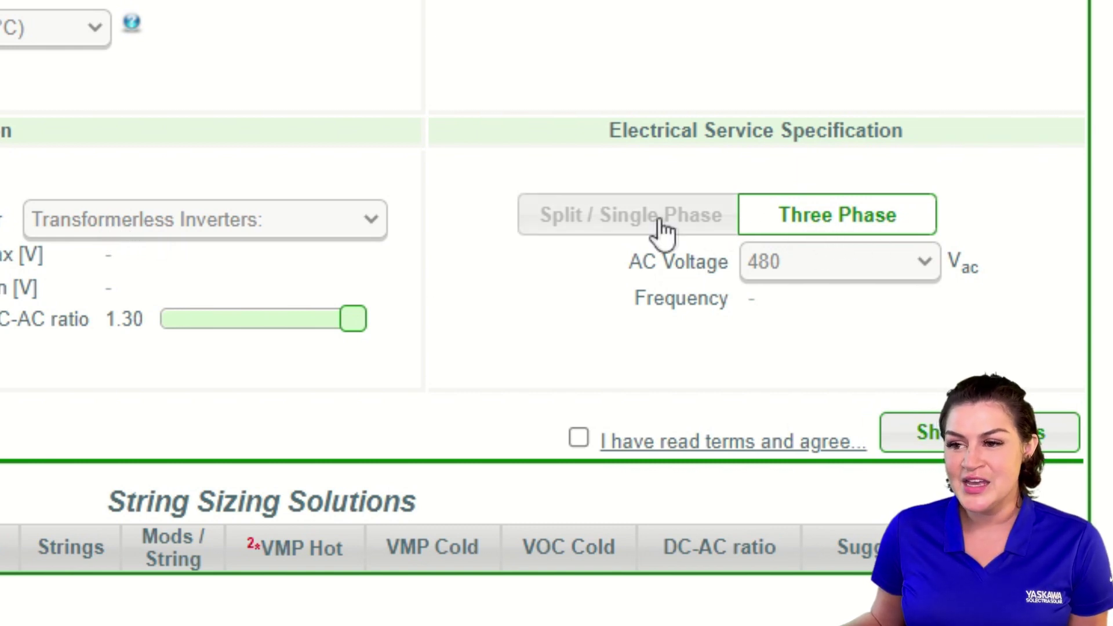
Step: Switch the AC voltage to 600 and look through the inverter list without changing it
{"action": "left_click", "coordinate": [779, 275]}
{"action": "left_click", "coordinate": [775, 371]}
{"action": "left_click", "coordinate": [361, 226]}
{"action": "left_click", "coordinate": [363, 225]}
{"action": "left_click", "coordinate": [278, 219]}
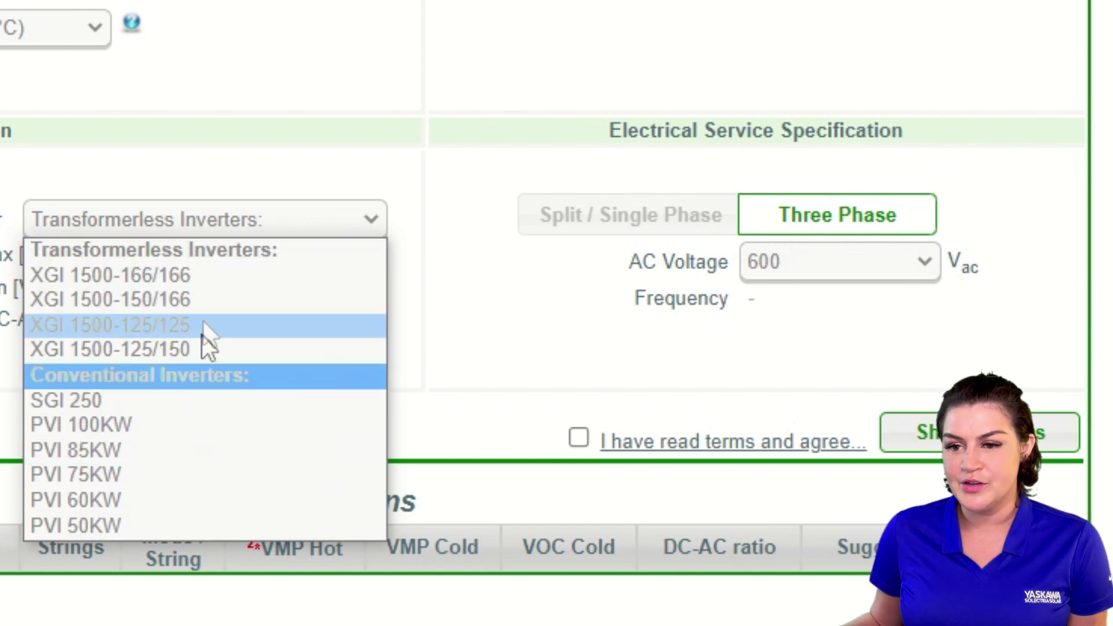
{"action": "left_click", "coordinate": [279, 249]}
Step: Return the AC voltage to 480 and select the PVI 60TL (One of three MPPTs) inverter
{"action": "left_click", "coordinate": [812, 271]}
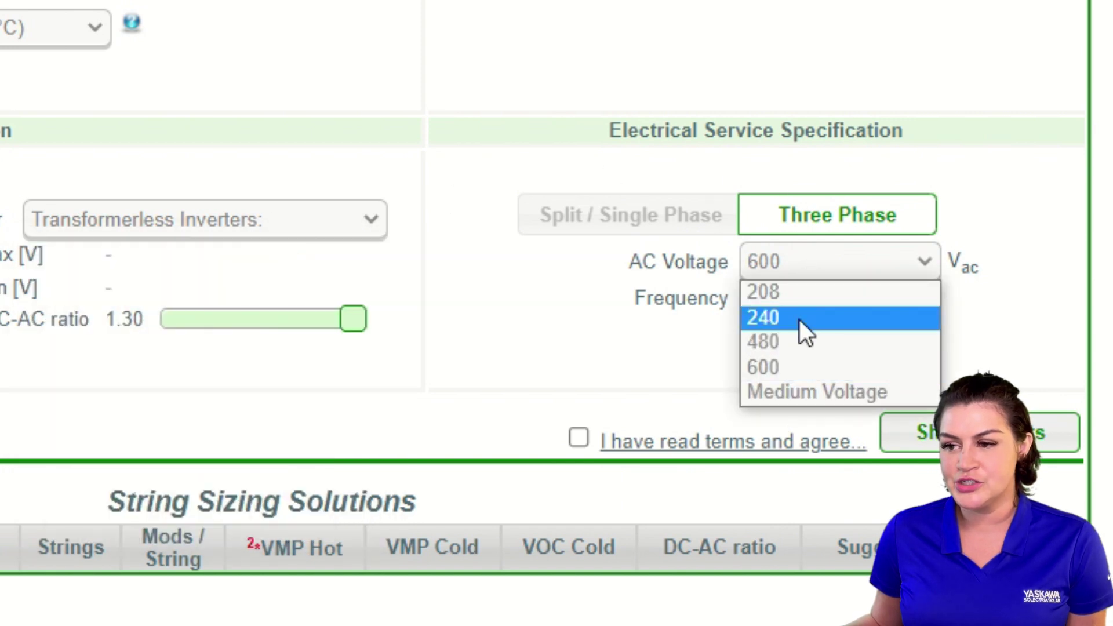
{"action": "left_click", "coordinate": [793, 343]}
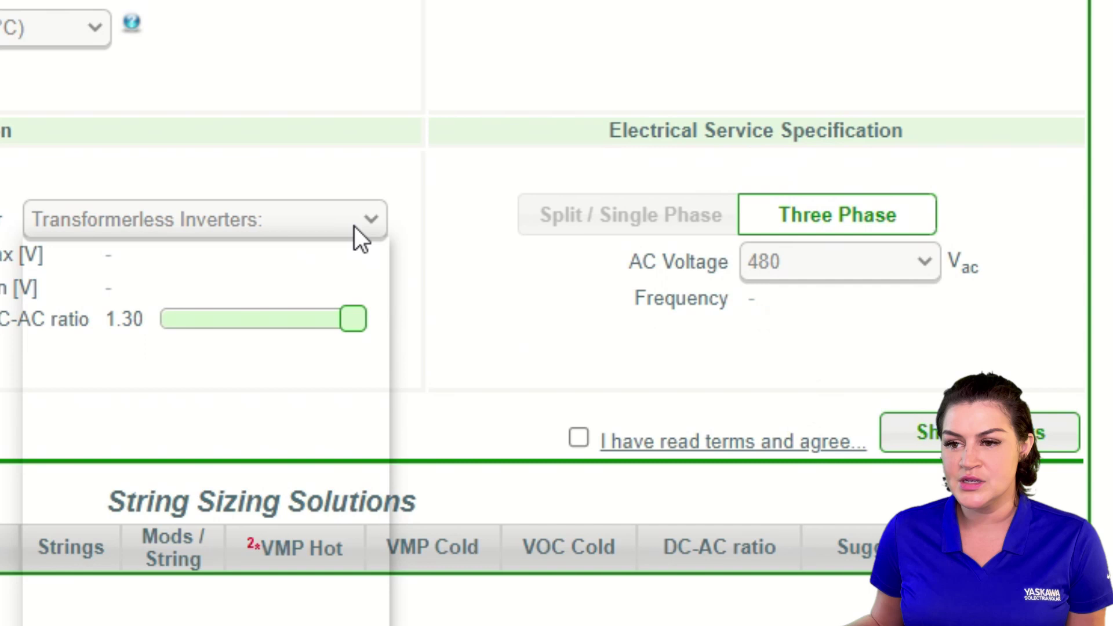
{"action": "left_click", "coordinate": [355, 229]}
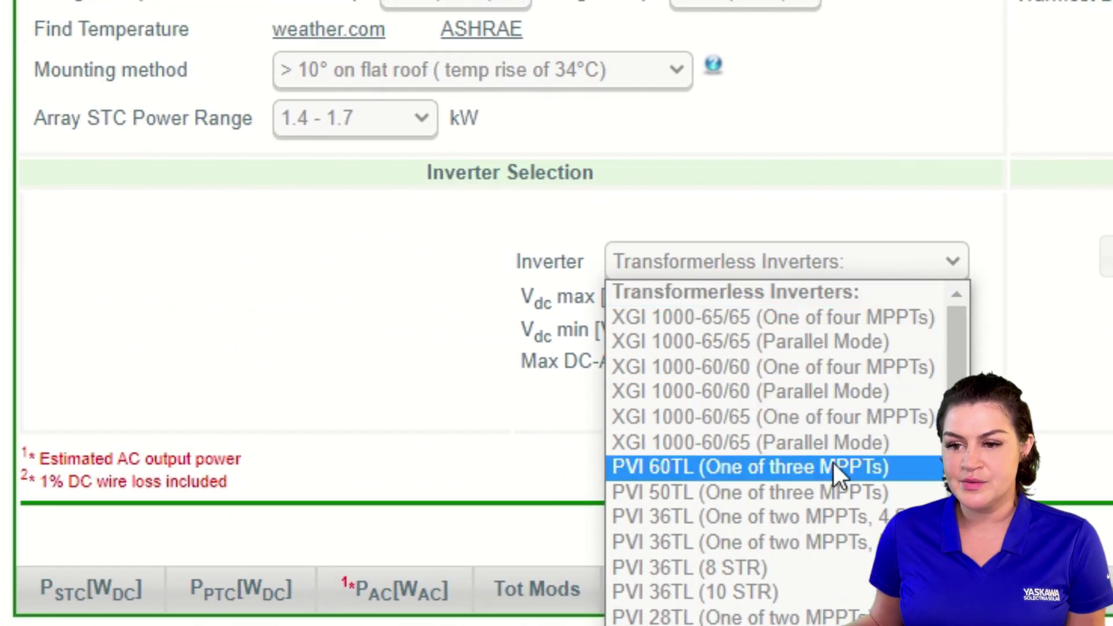
{"action": "left_click", "coordinate": [833, 463]}
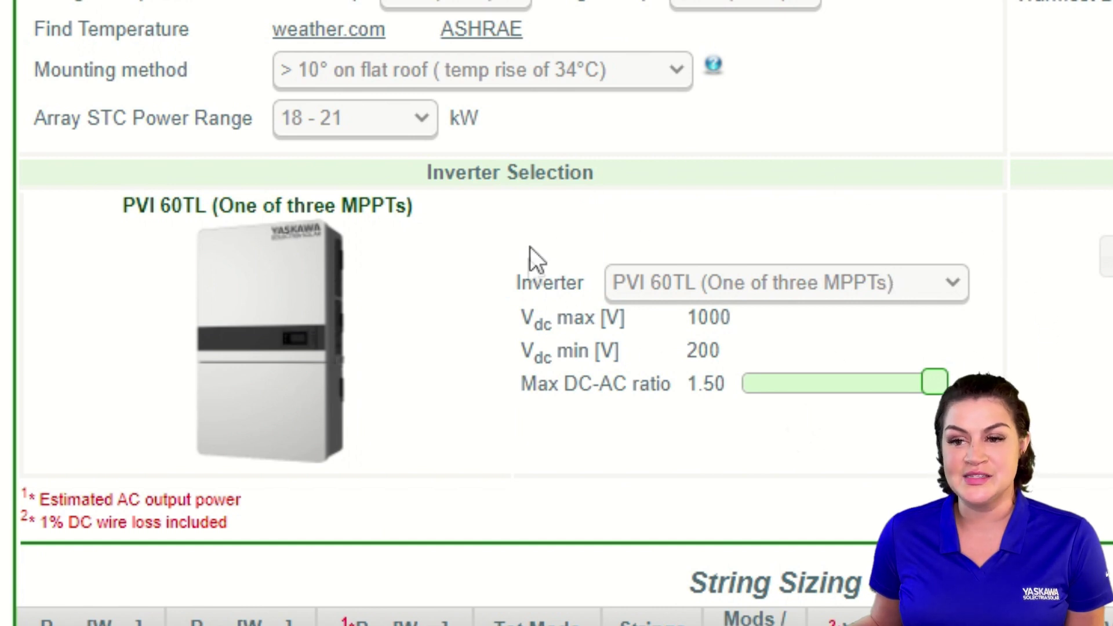
{"action": "left_click", "coordinate": [742, 284]}
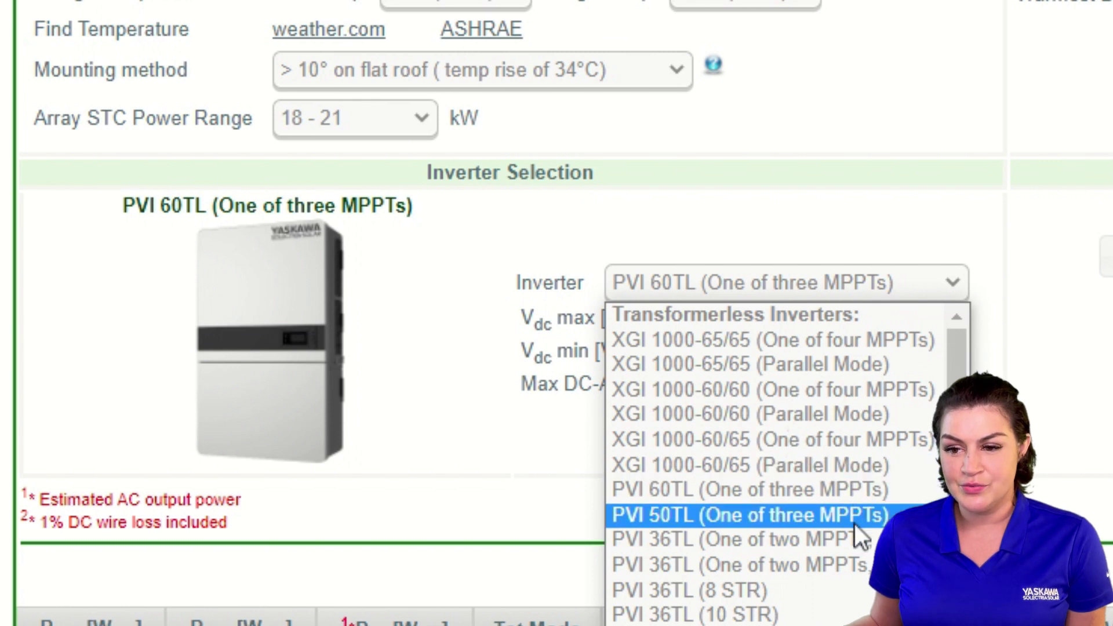
{"action": "left_click", "coordinate": [866, 212]}
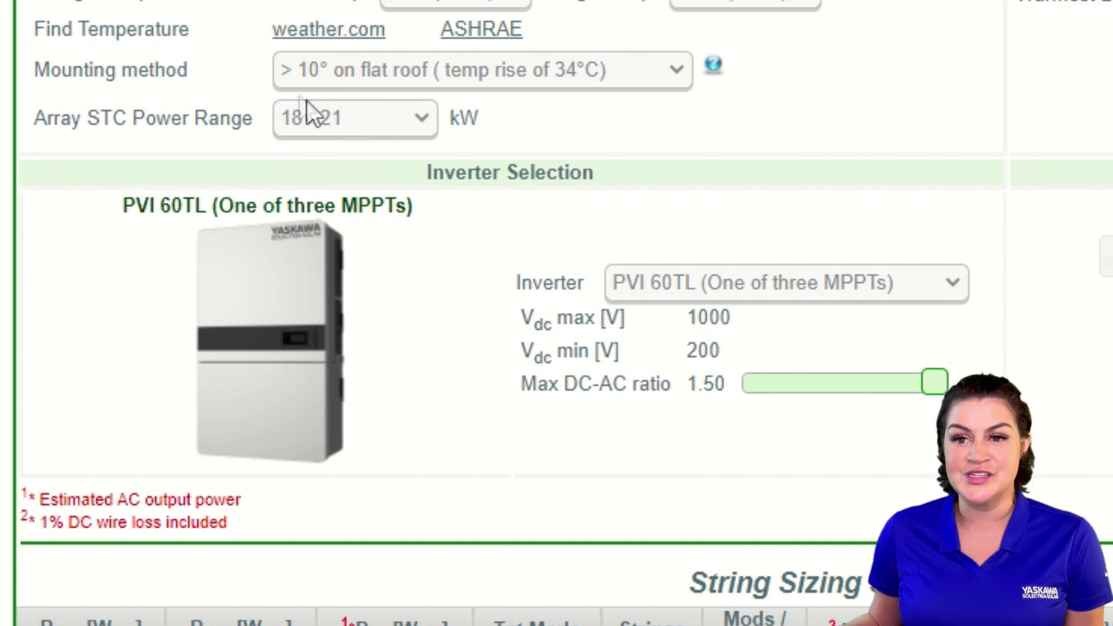
Step: Set the array STC power range to 21 - 25 kW, read the terms, and agree to them
{"action": "left_click", "coordinate": [422, 130]}
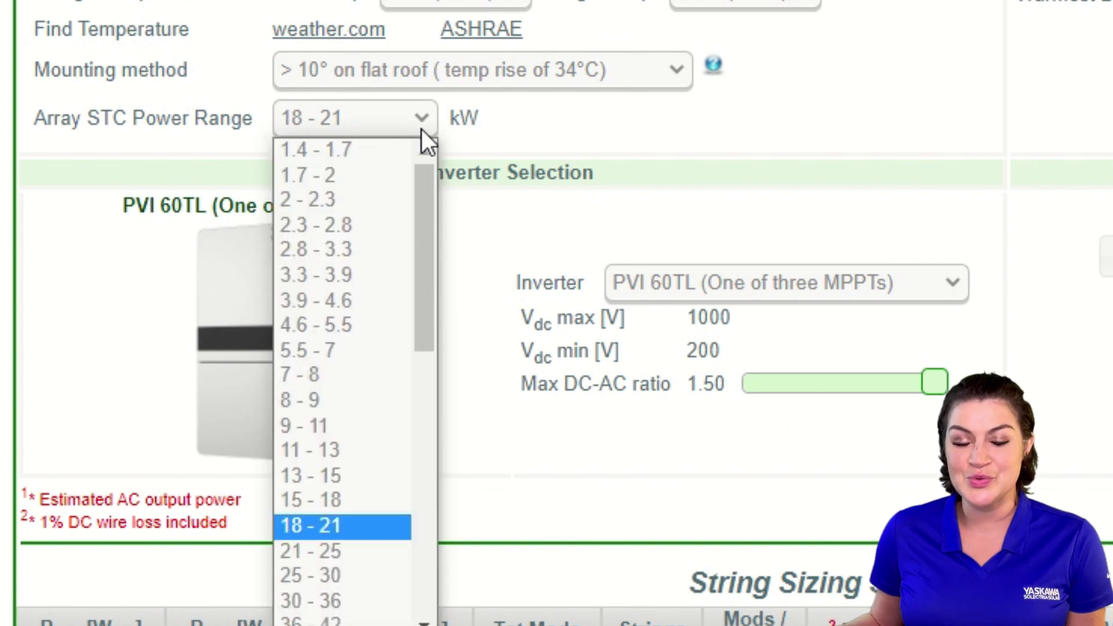
{"action": "left_click", "coordinate": [324, 550]}
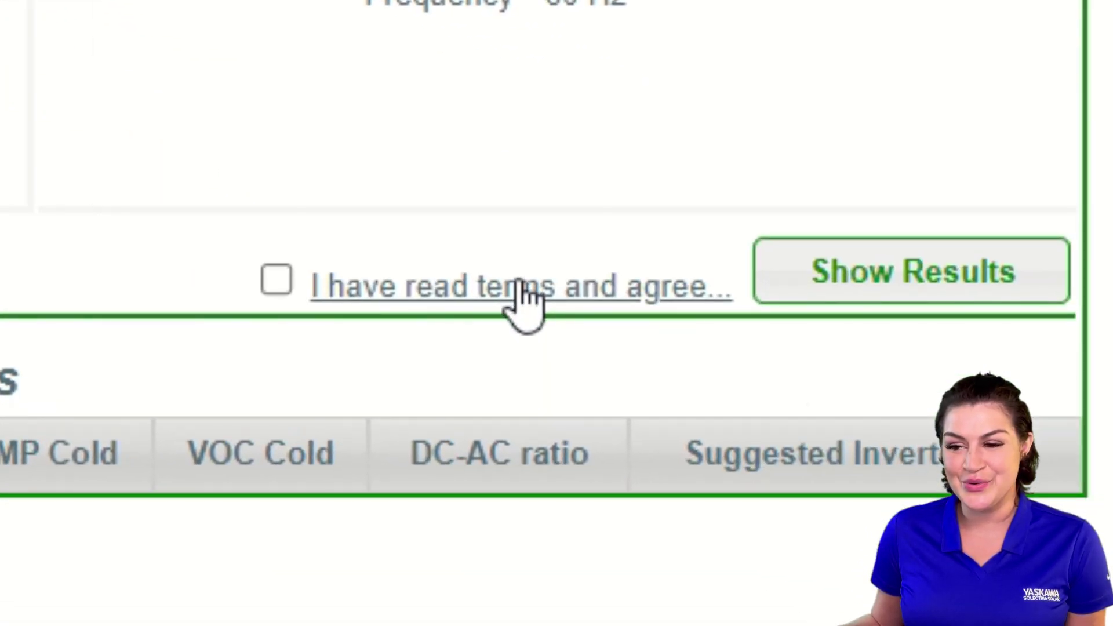
{"action": "left_click", "coordinate": [524, 292]}
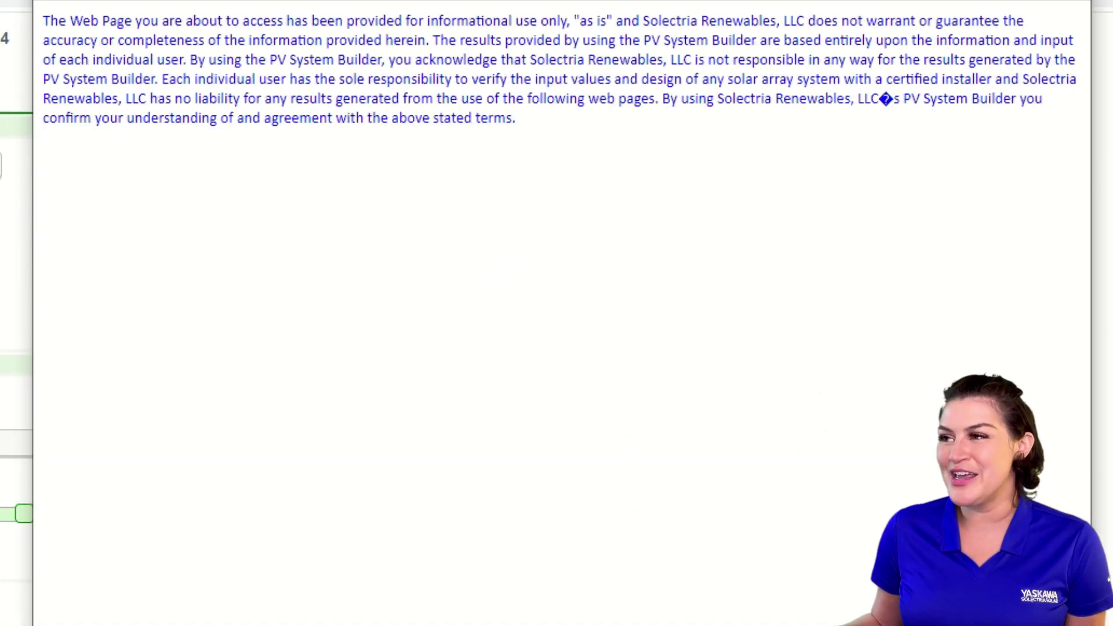
{"action": "left_click", "coordinate": [626, 449]}
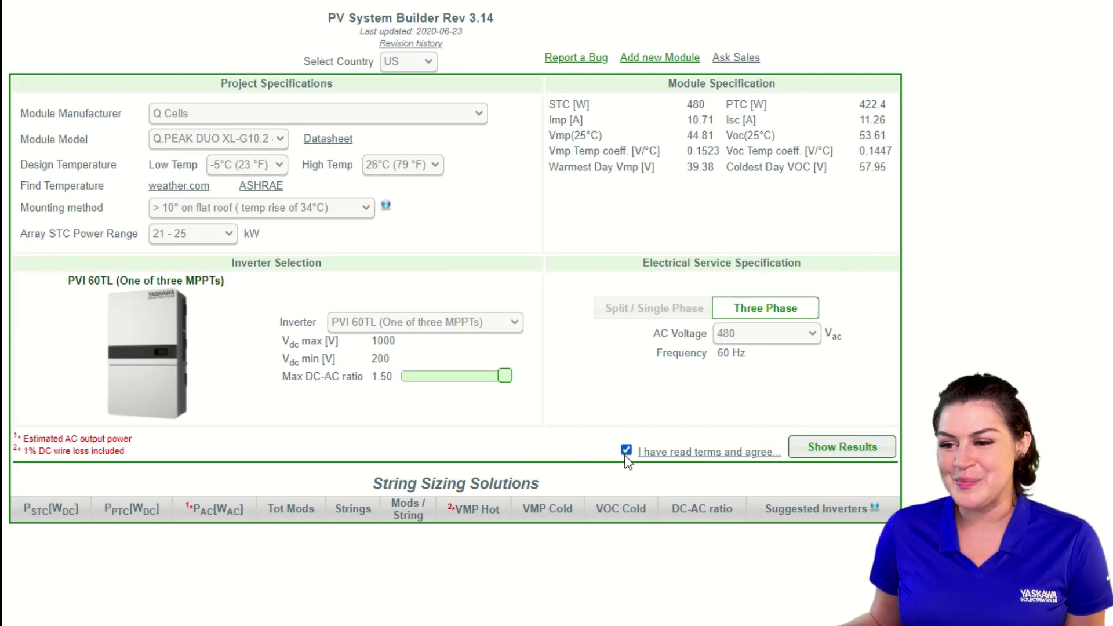
Step: Generate the string sizing results: 6 solutions, led by 52 modules in 4 strings of 13
{"action": "left_click", "coordinate": [829, 461]}
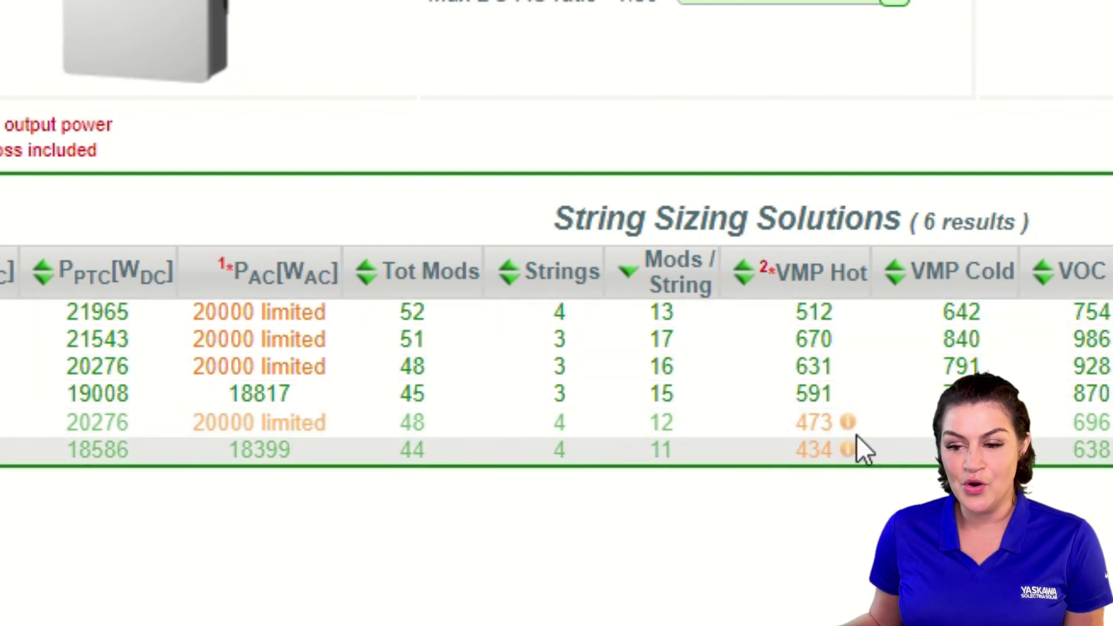
{"action": "mouse_move", "coordinate": [851, 422]}
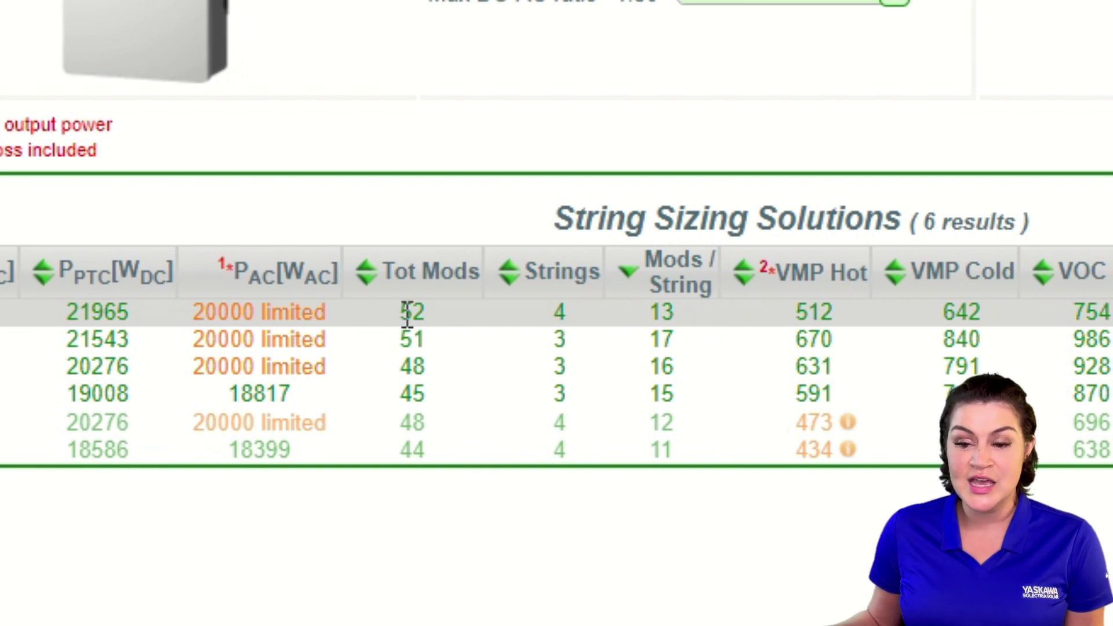
{"action": "mouse_move", "coordinate": [405, 314]}
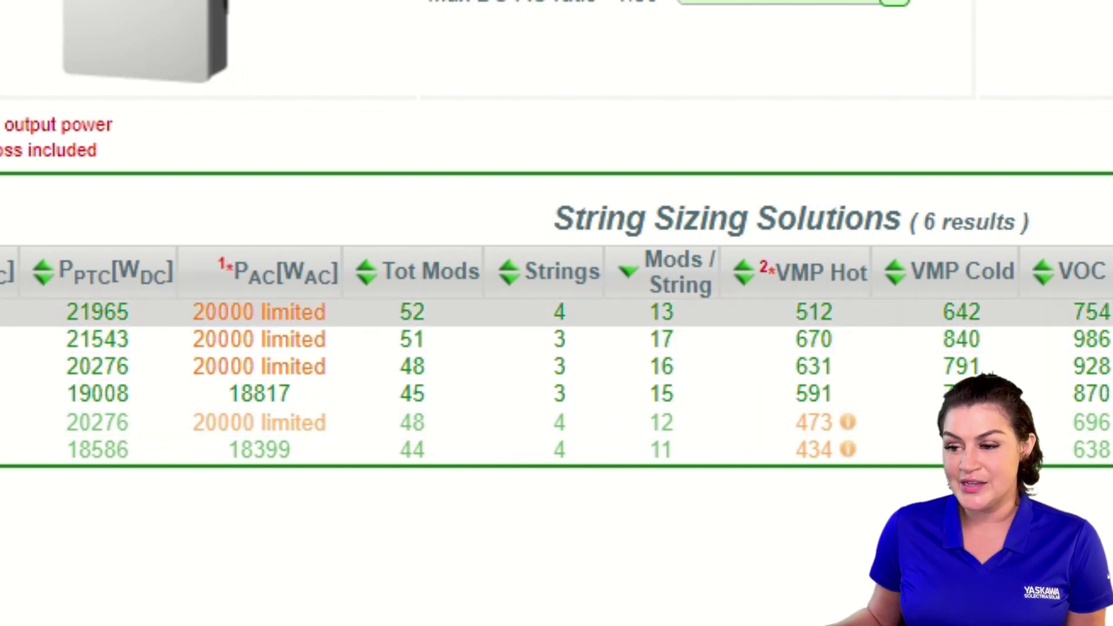
Step: Check the results table's inverter column: one PVI 60TL each, DC-AC ratios 1.06 to 1.25
{"action": "mouse_move", "coordinate": [924, 313]}
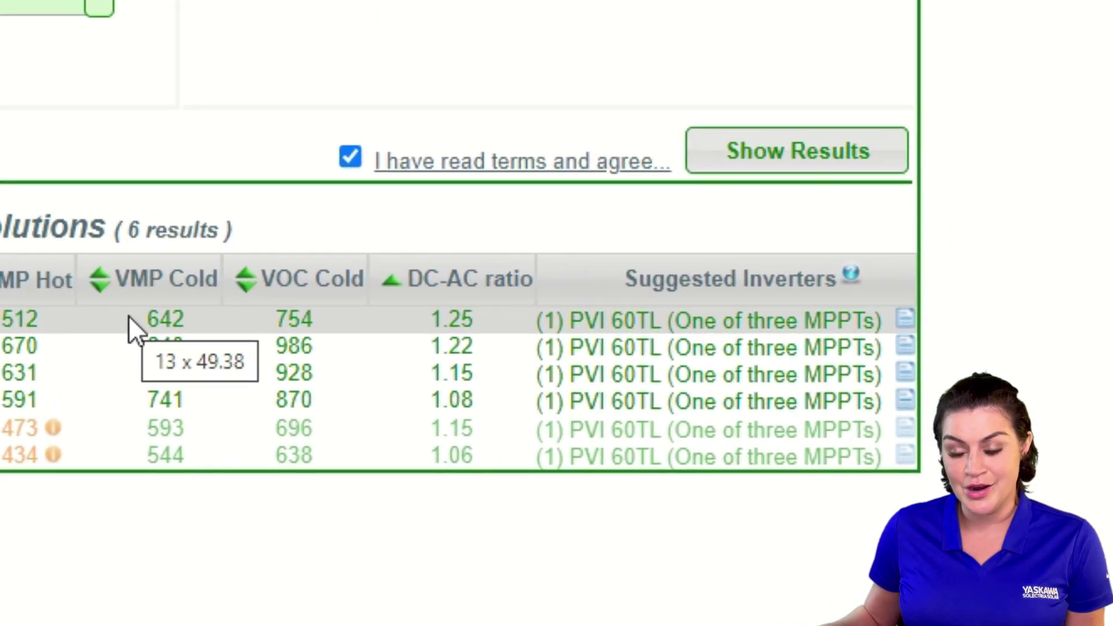